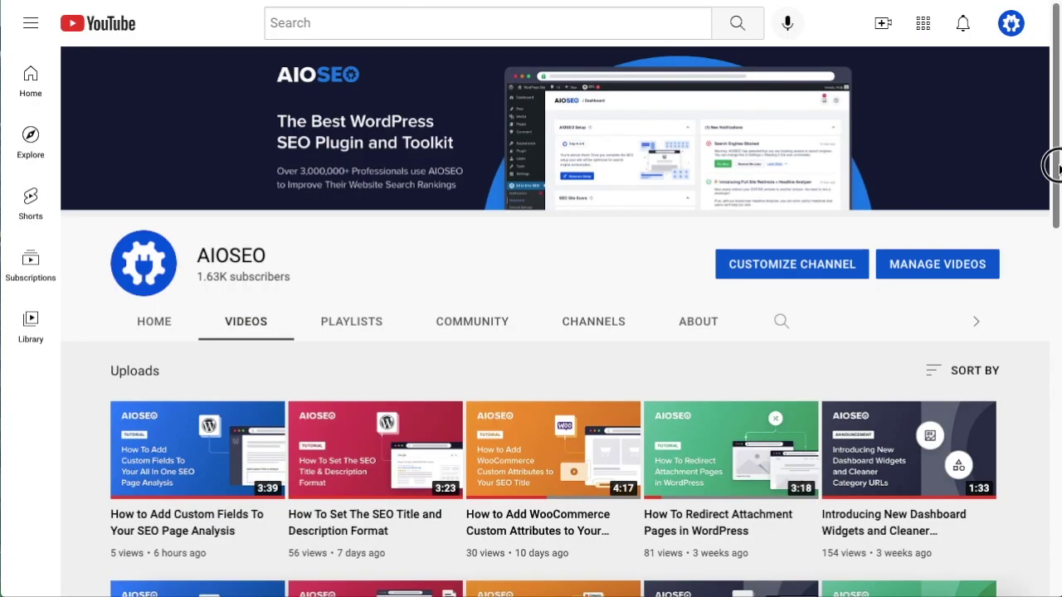
{"action": "left_click_drag", "start_coordinate": [1052, 162], "coordinate": [1047, 267]}
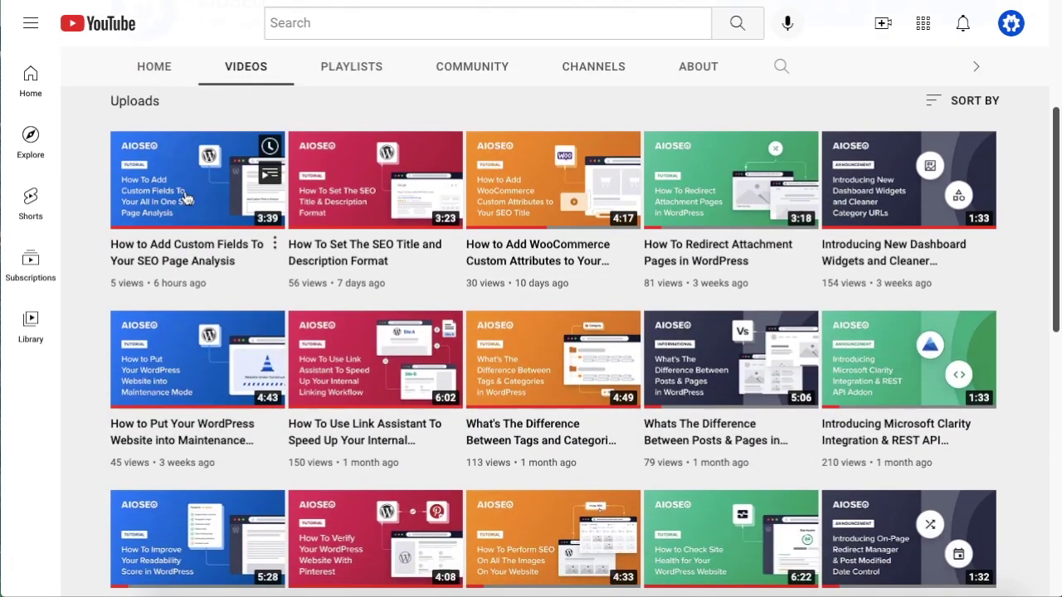
{"action": "left_click", "coordinate": [185, 196]}
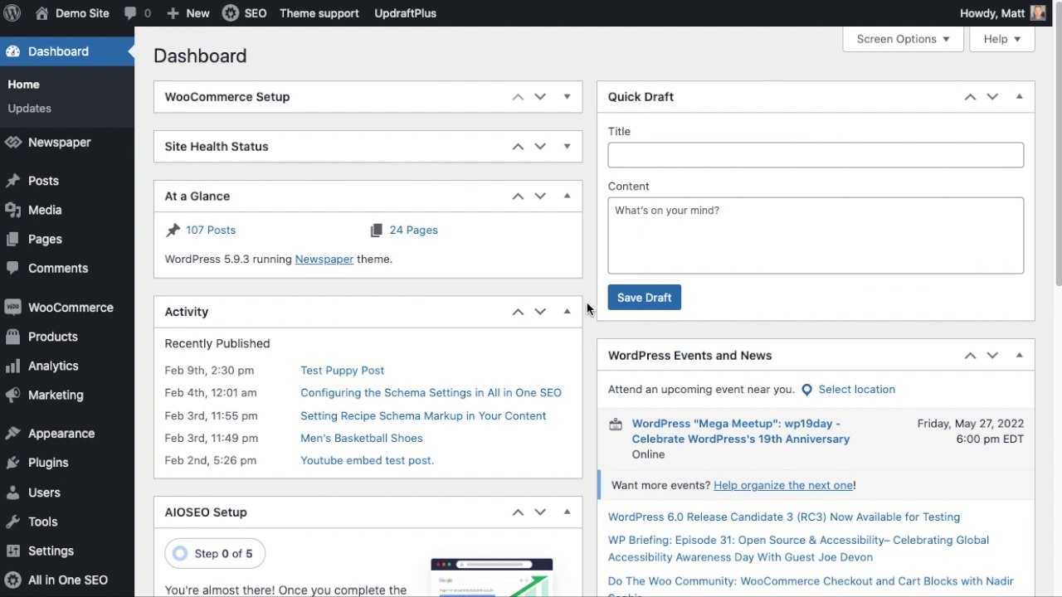
- Open the Content Types settings in All in One SEO's Search Appearance
{"action": "mouse_move", "coordinate": [88, 584]}
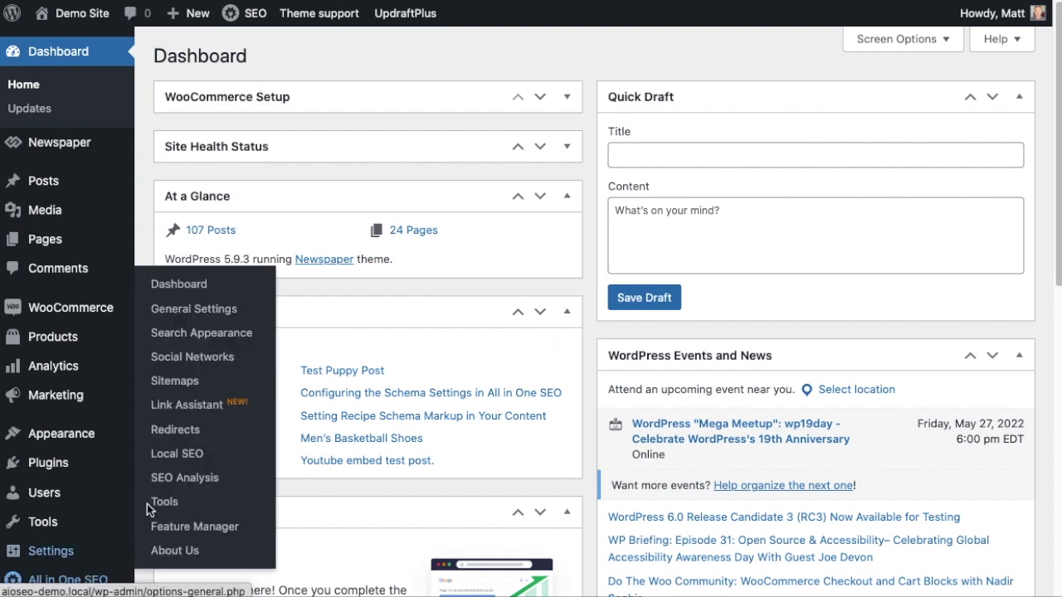
{"action": "left_click", "coordinate": [200, 333]}
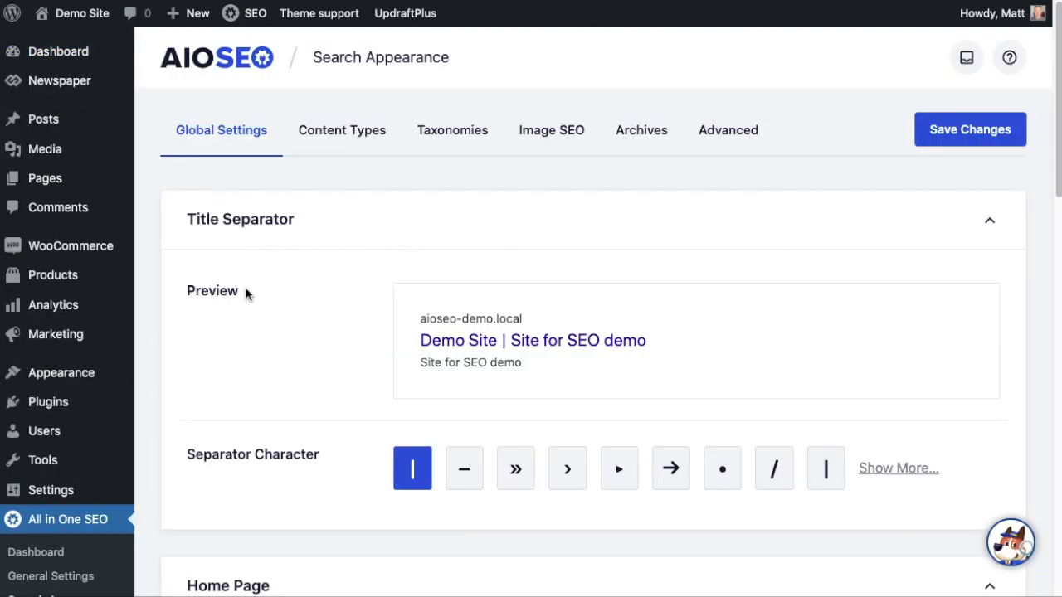
{"action": "left_click", "coordinate": [354, 137]}
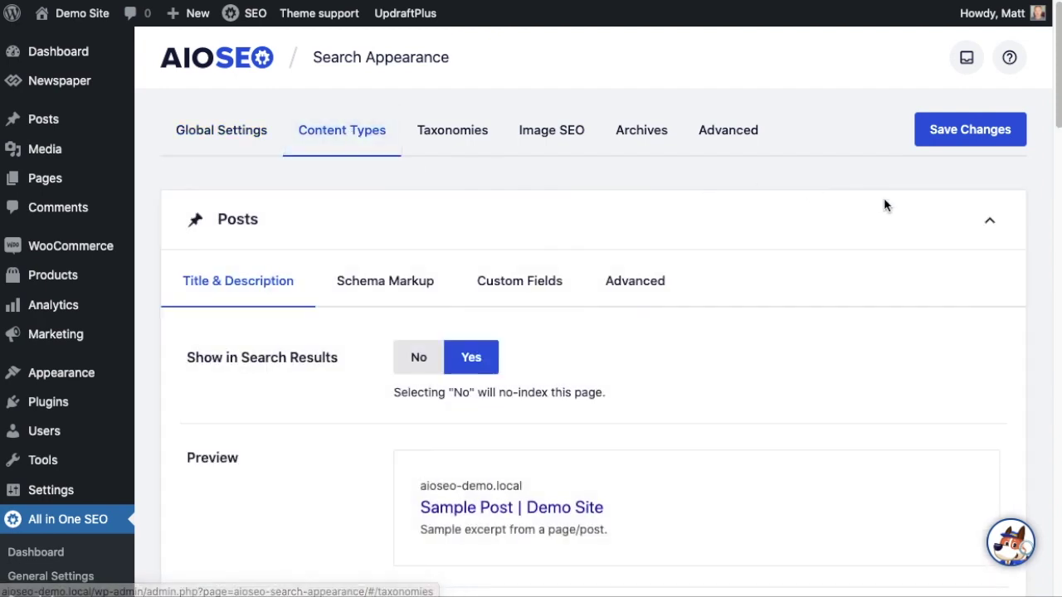
- Append a Separator tag to the end of the Post Title format for Posts
{"action": "scroll", "coordinate": [903, 222], "scroll_direction": "down", "scroll_amount": 1}
{"action": "scroll", "coordinate": [904, 223], "scroll_direction": "down", "scroll_amount": 2}
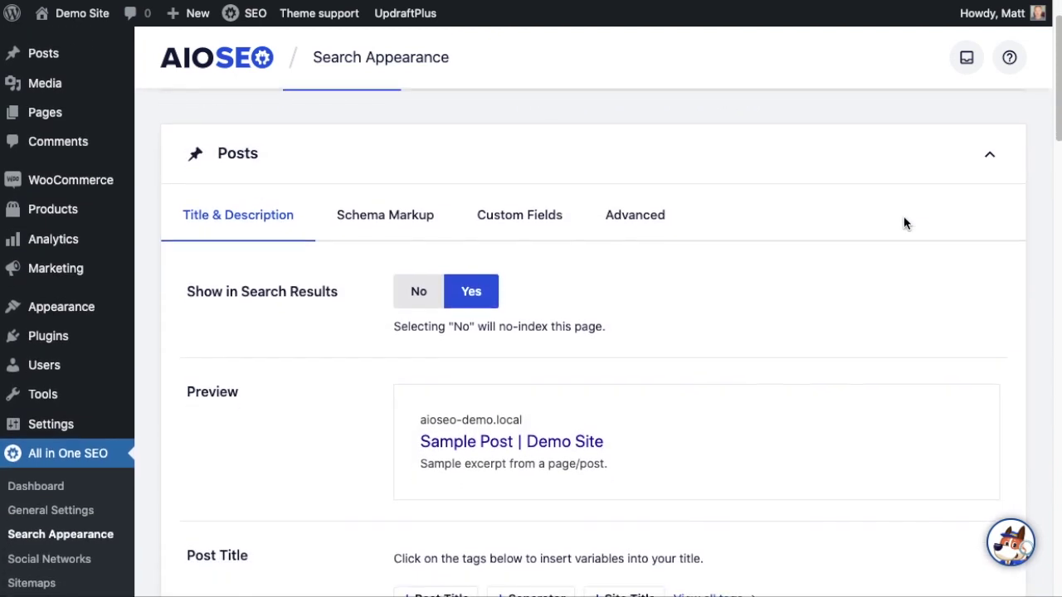
{"action": "scroll", "coordinate": [904, 222], "scroll_direction": "down", "scroll_amount": 10}
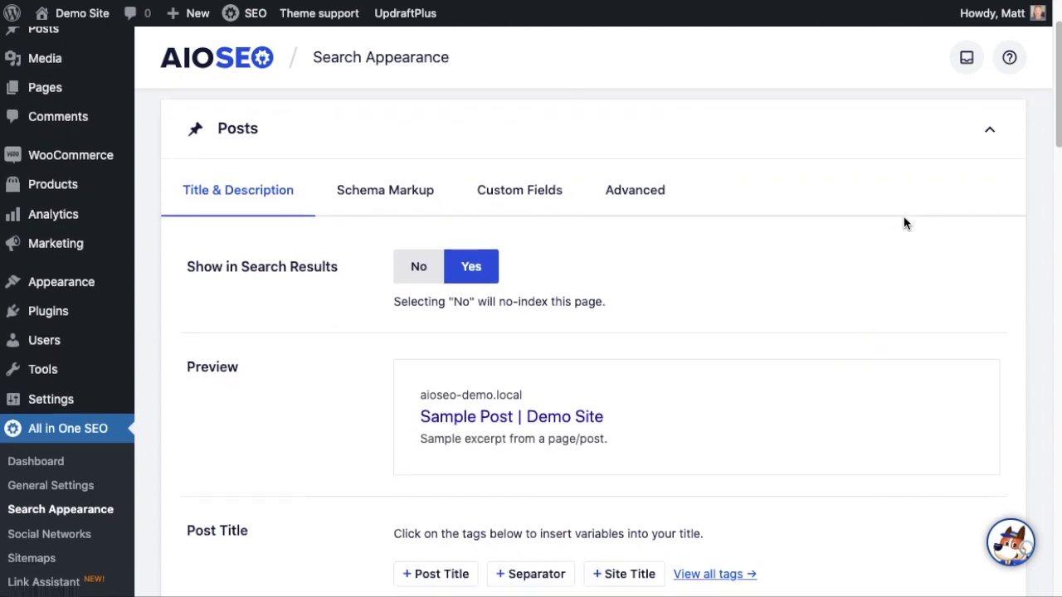
{"action": "scroll", "coordinate": [905, 223], "scroll_direction": "down", "scroll_amount": 5}
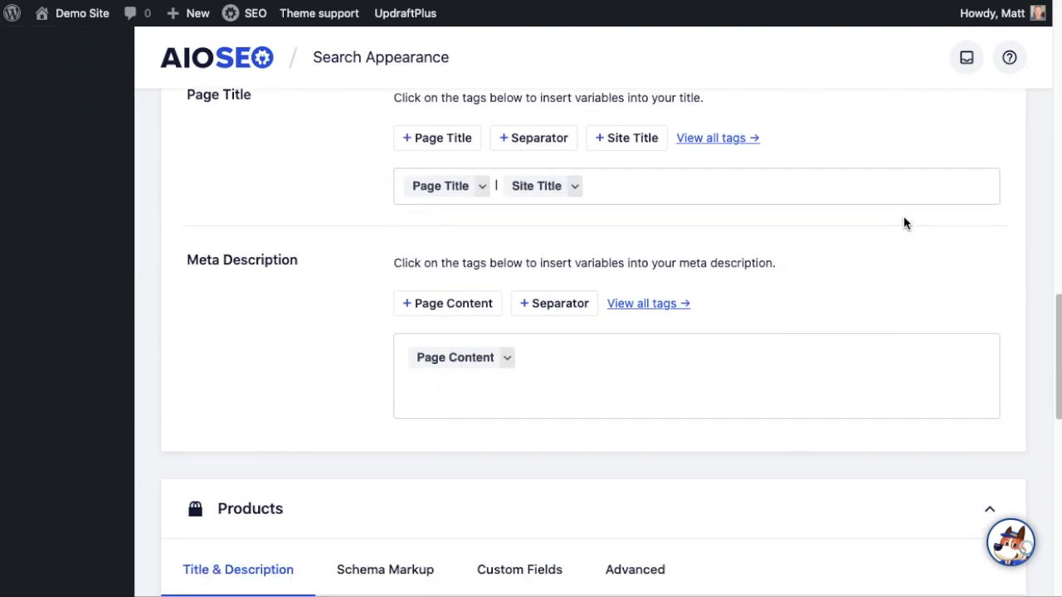
{"action": "scroll", "coordinate": [905, 222], "scroll_direction": "up", "scroll_amount": 15}
{"action": "scroll", "coordinate": [904, 223], "scroll_direction": "down", "scroll_amount": 5}
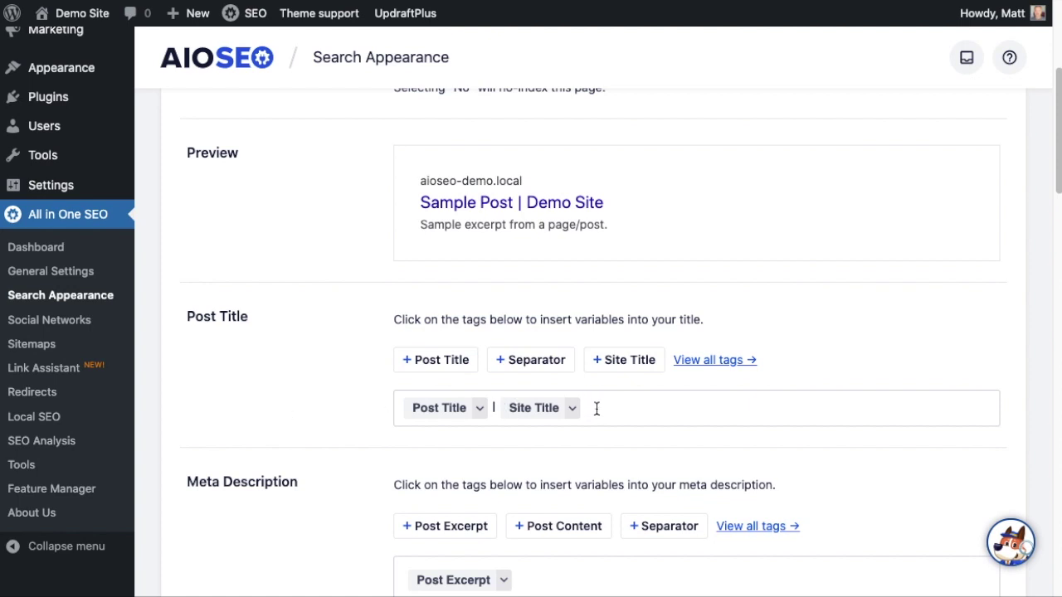
{"action": "left_click", "coordinate": [596, 408]}
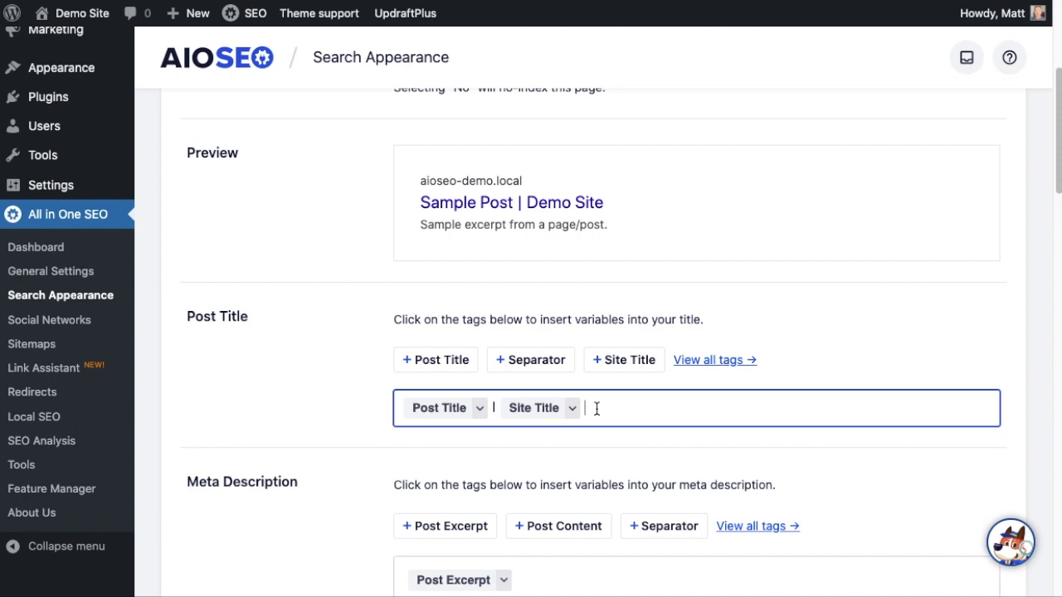
{"action": "left_click", "coordinate": [515, 360]}
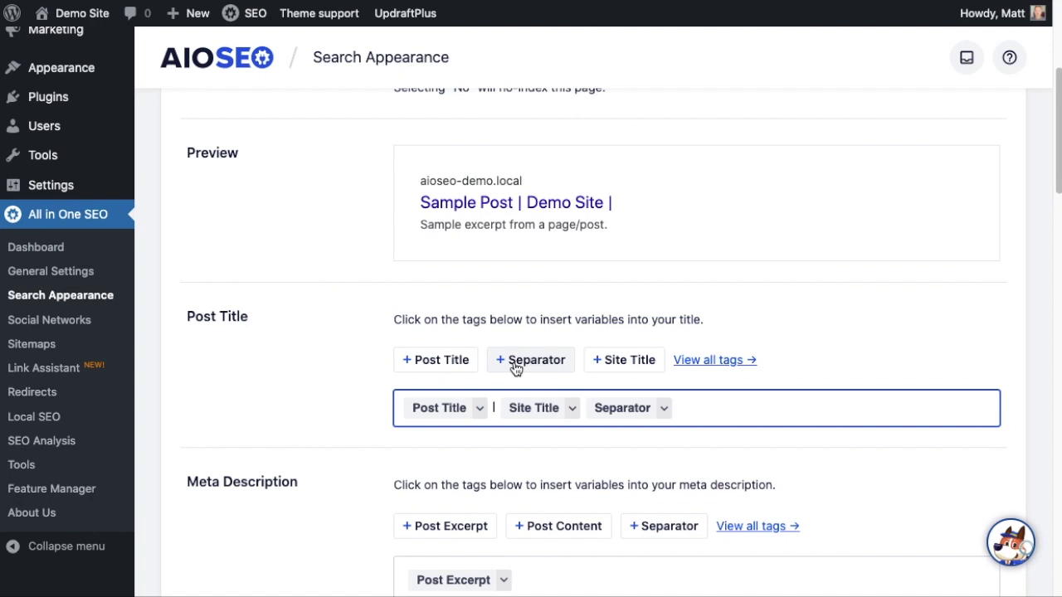
- Add a Custom Field tag named more-data after the separator in the Post Title format and save the changes
{"action": "left_click", "coordinate": [711, 365]}
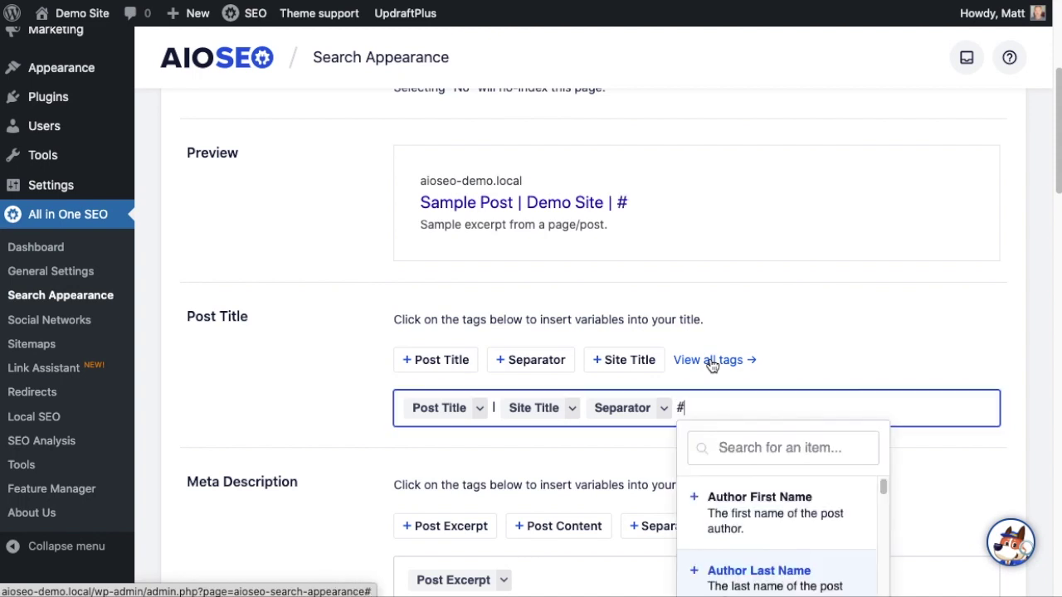
{"action": "left_click", "coordinate": [750, 449]}
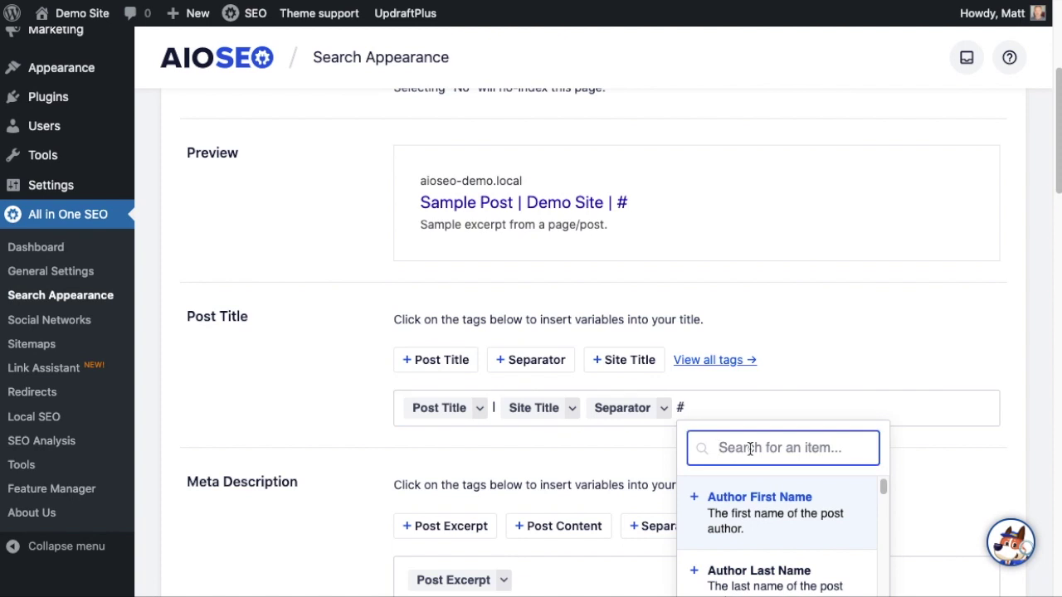
{"action": "type", "text": "custom"}
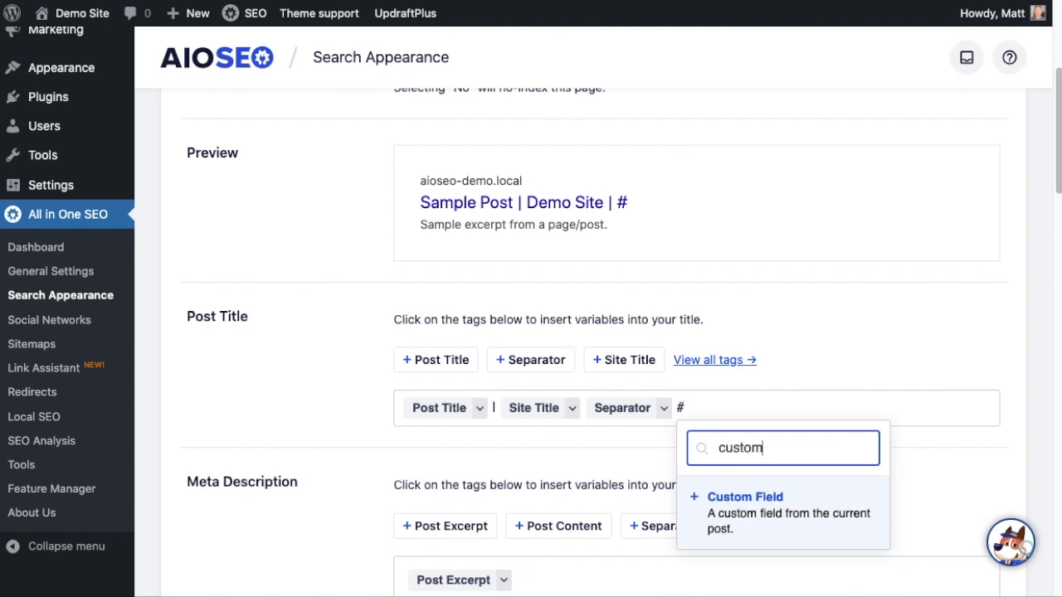
{"action": "left_click", "coordinate": [761, 507]}
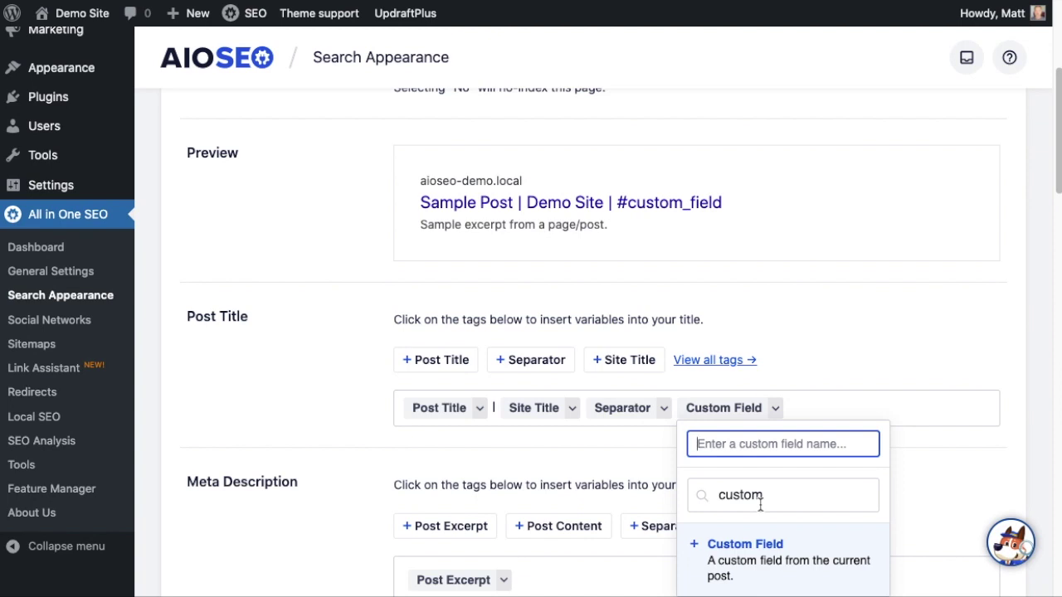
{"action": "type", "text": "more-data"}
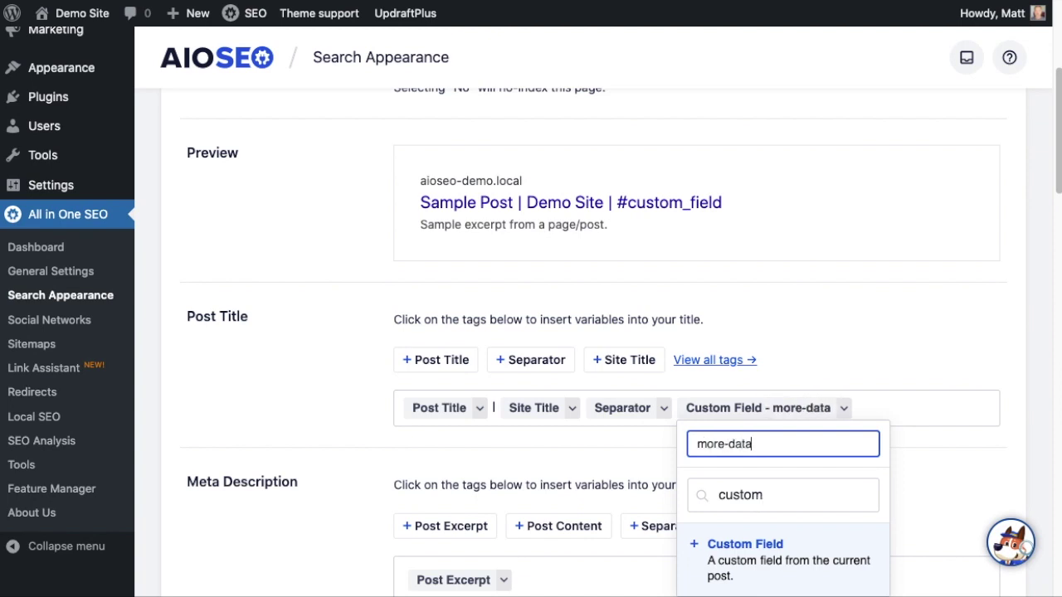
{"action": "key", "text": "Return"}
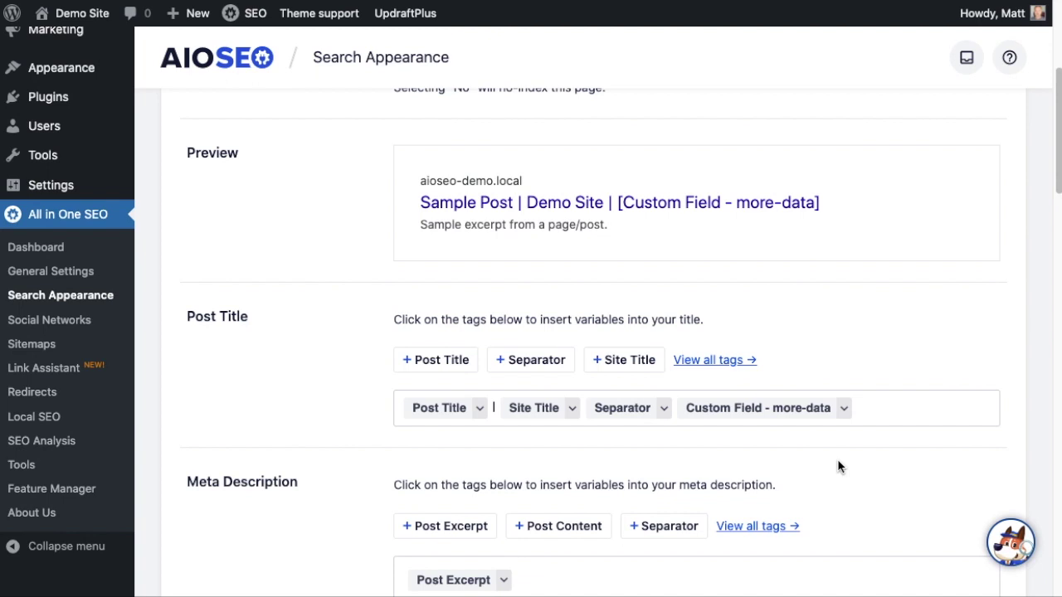
{"action": "scroll", "coordinate": [881, 426], "scroll_direction": "up", "scroll_amount": 4}
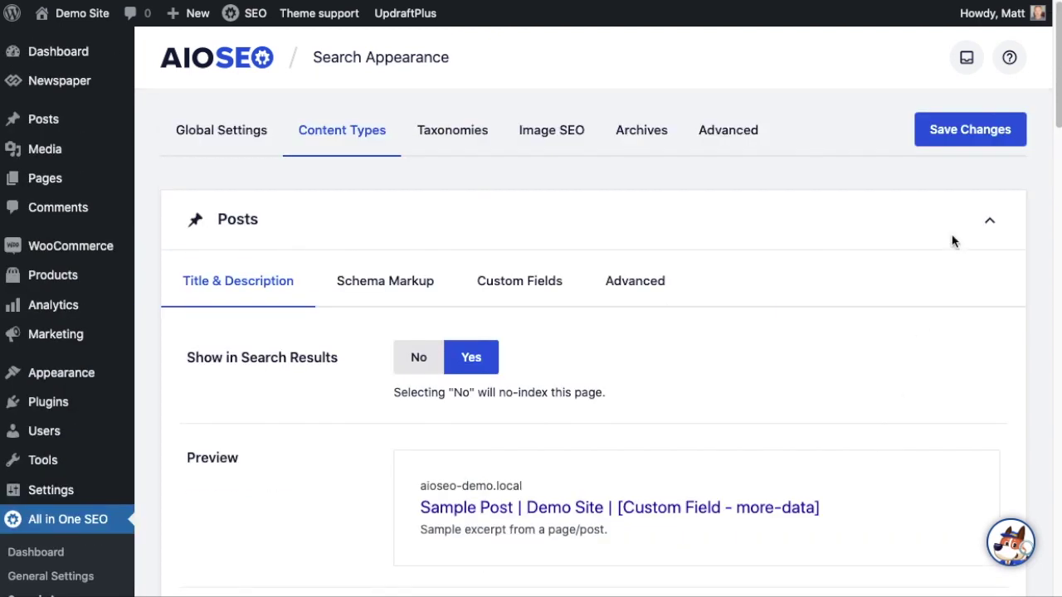
{"action": "left_click", "coordinate": [956, 141]}
- Review the tags in the Post Title and Meta Description formats for Posts
{"action": "scroll", "coordinate": [872, 225], "scroll_direction": "down", "scroll_amount": 5}
{"action": "scroll", "coordinate": [872, 225], "scroll_direction": "down", "scroll_amount": 2}
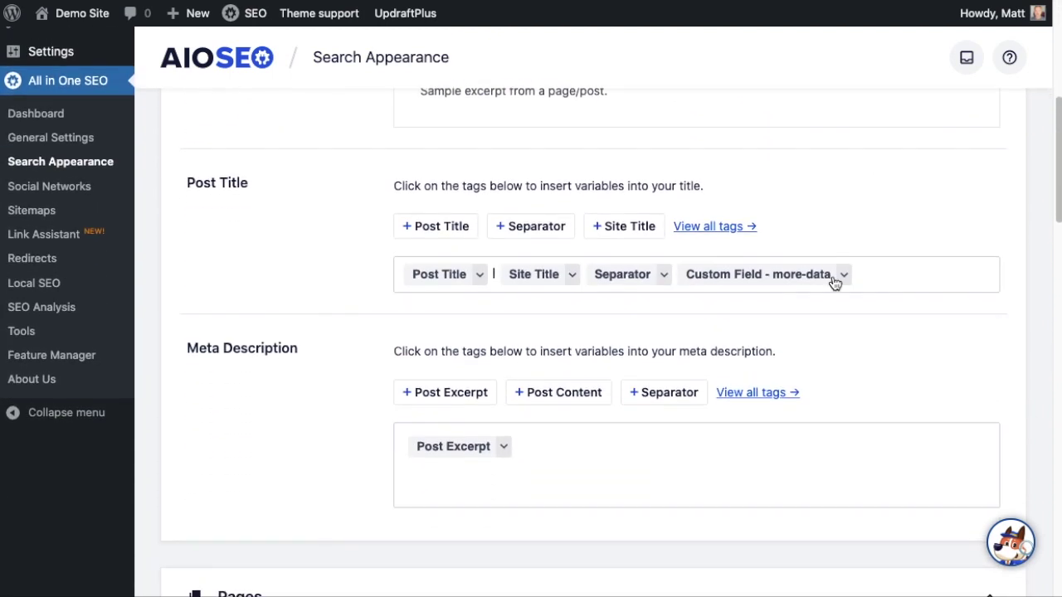
{"action": "left_click", "coordinate": [568, 460]}
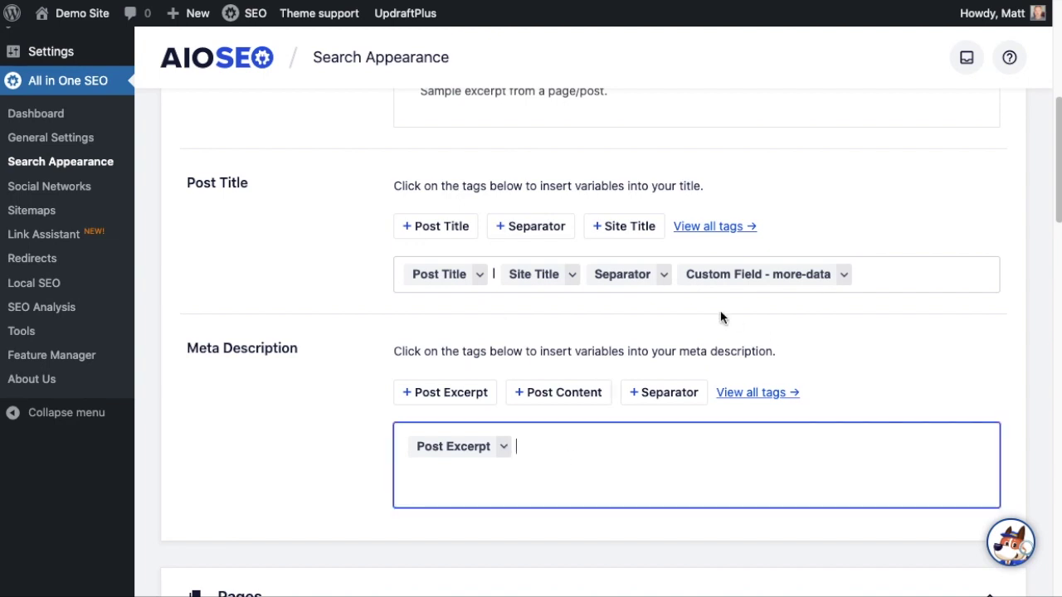
{"action": "left_click", "coordinate": [1011, 372]}
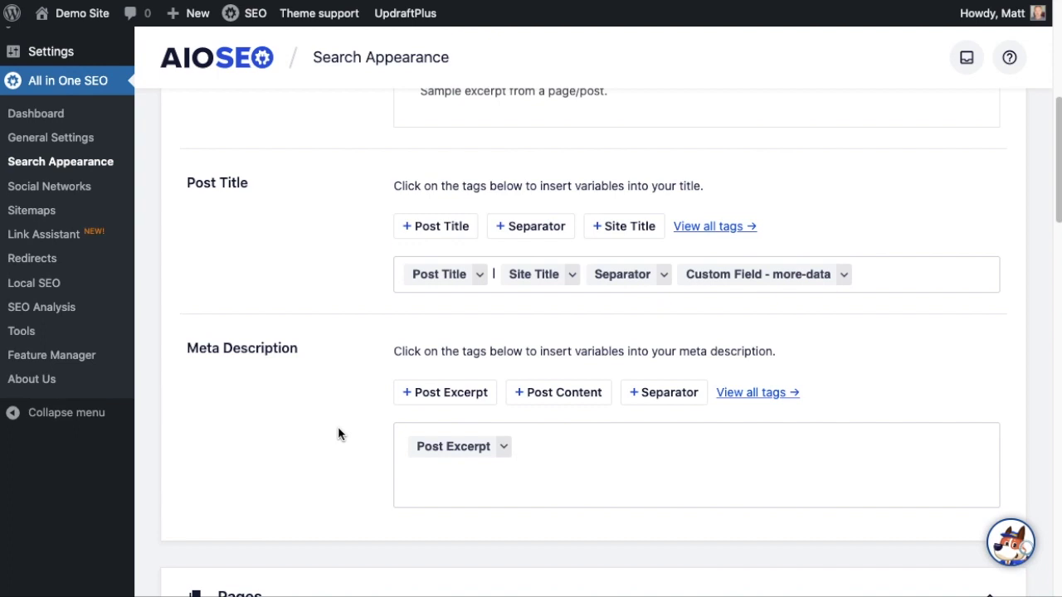
{"action": "scroll", "coordinate": [338, 427], "scroll_direction": "up", "scroll_amount": 5}
{"action": "scroll", "coordinate": [337, 434], "scroll_direction": "up", "scroll_amount": 5}
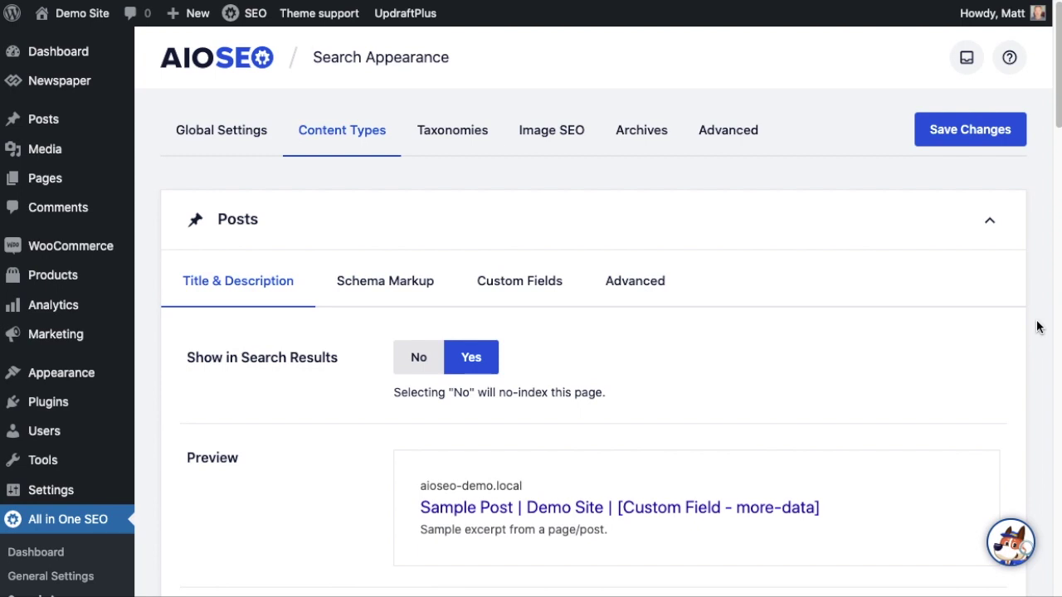
- Open the post "Configuring the Schema Settings in All in One SEO" for editing and bring up its AIOSEO title and meta description settings
{"action": "left_click", "coordinate": [39, 122]}
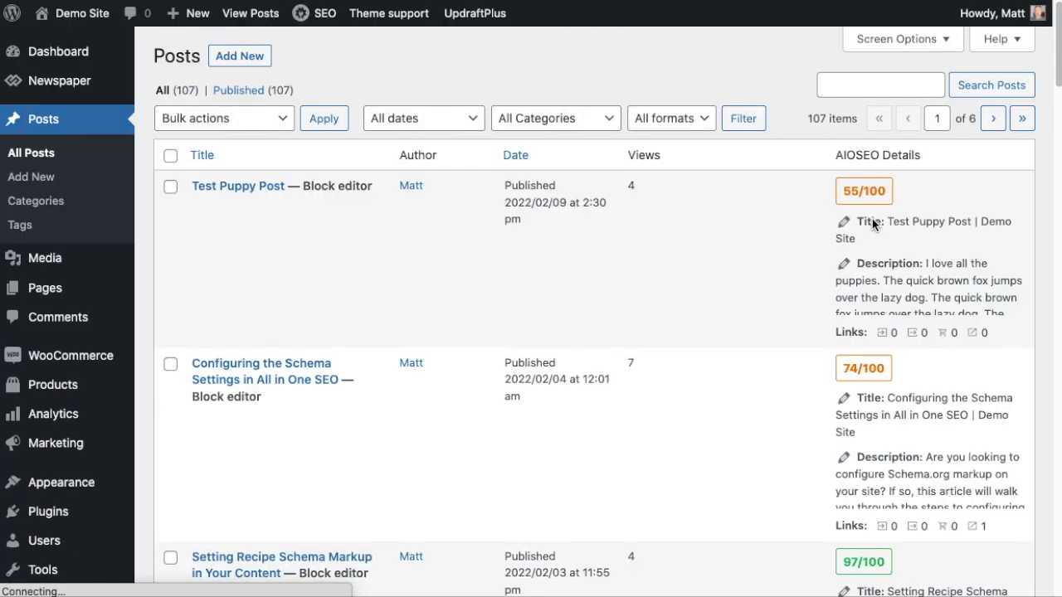
{"action": "left_click", "coordinate": [301, 368]}
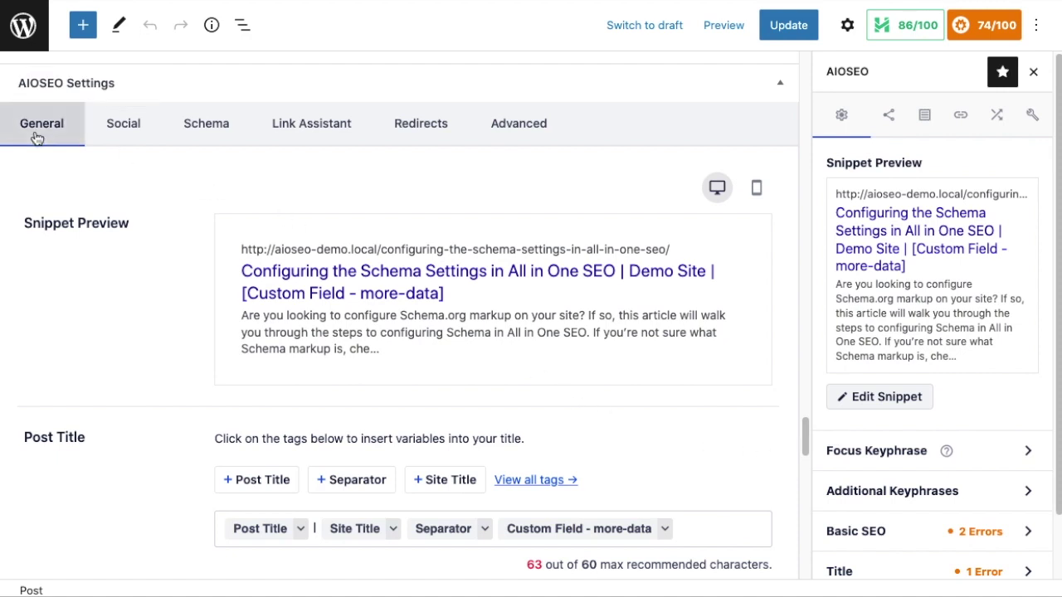
{"action": "scroll", "coordinate": [635, 292], "scroll_direction": "down", "scroll_amount": 5}
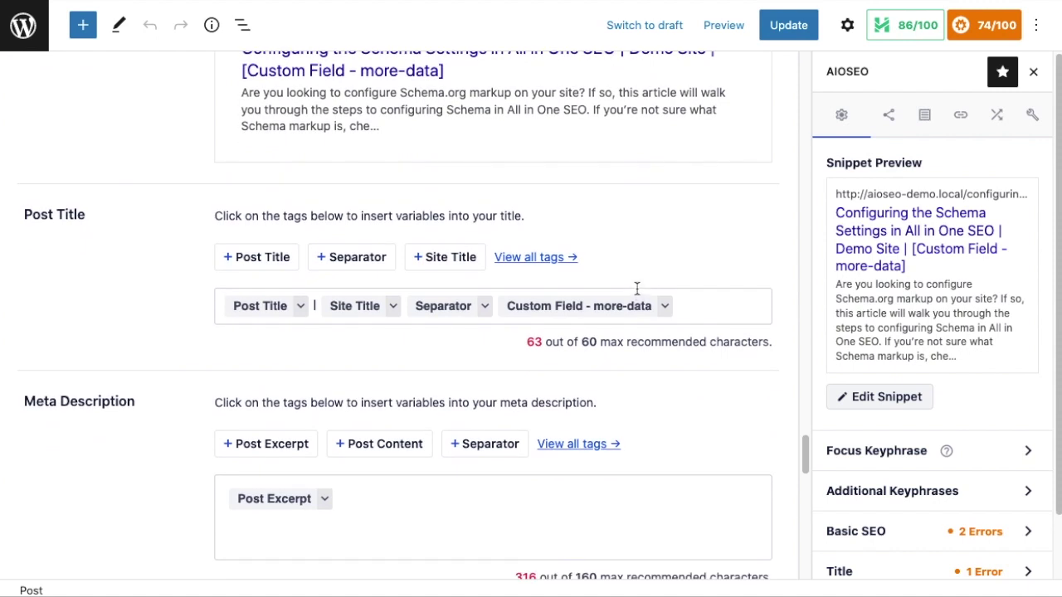
{"action": "scroll", "coordinate": [635, 290], "scroll_direction": "down", "scroll_amount": 1}
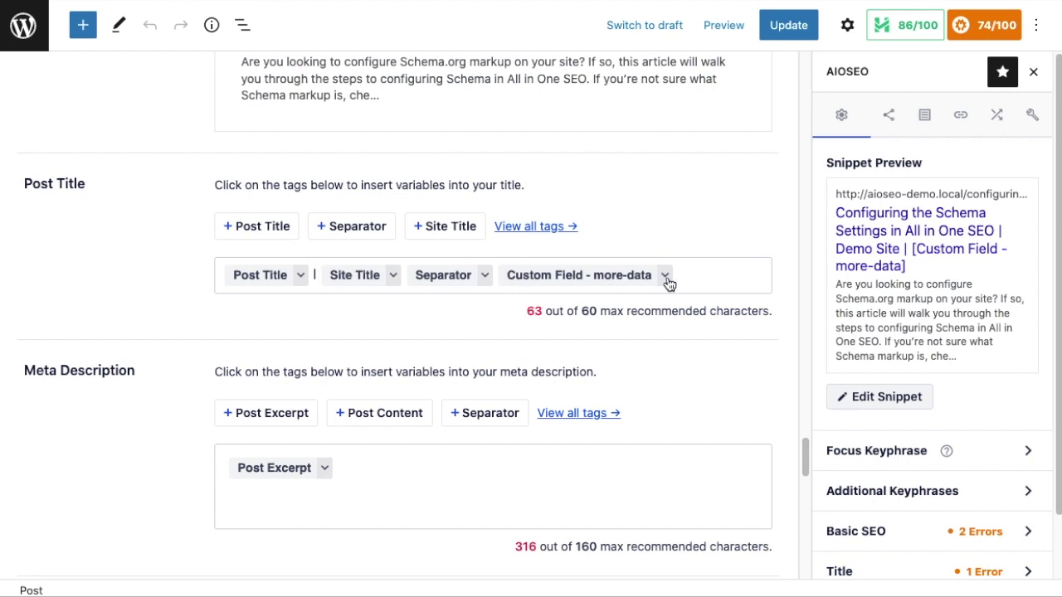
- Append a Separator and a Custom Field tag named color to this post's Meta Description and update the post
{"action": "left_click", "coordinate": [387, 468]}
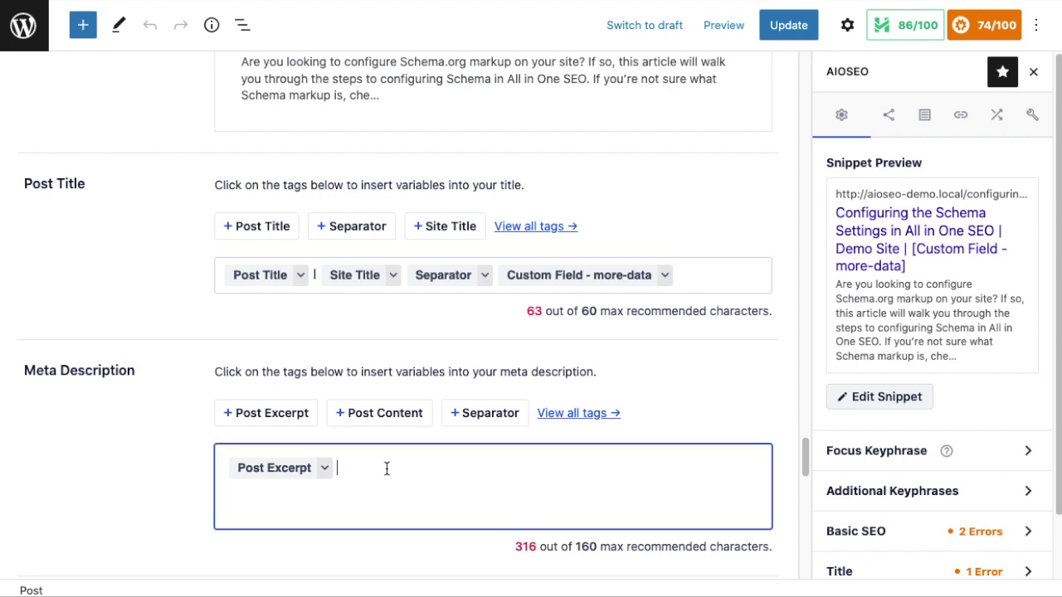
{"action": "left_click", "coordinate": [484, 421]}
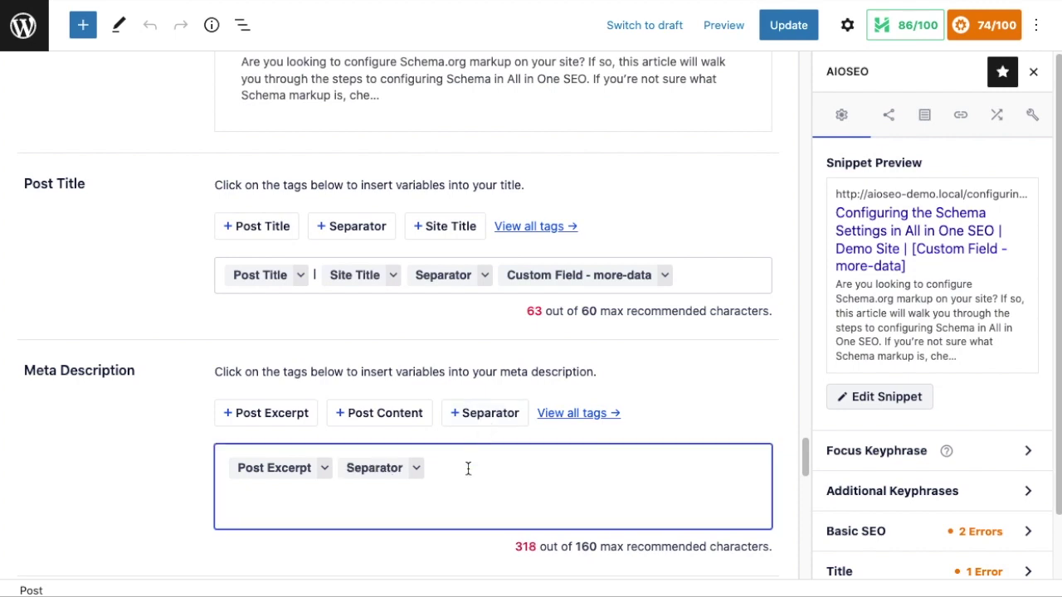
{"action": "type", "text": "#"}
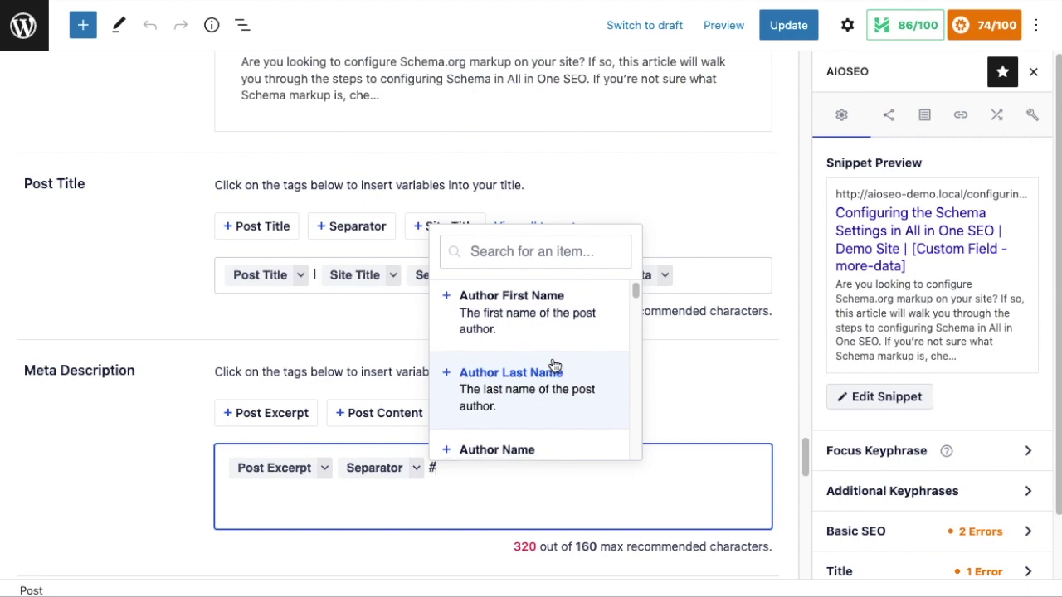
{"action": "scroll", "coordinate": [554, 365], "scroll_direction": "down", "scroll_amount": 6}
{"action": "scroll", "coordinate": [555, 365], "scroll_direction": "down", "scroll_amount": 3}
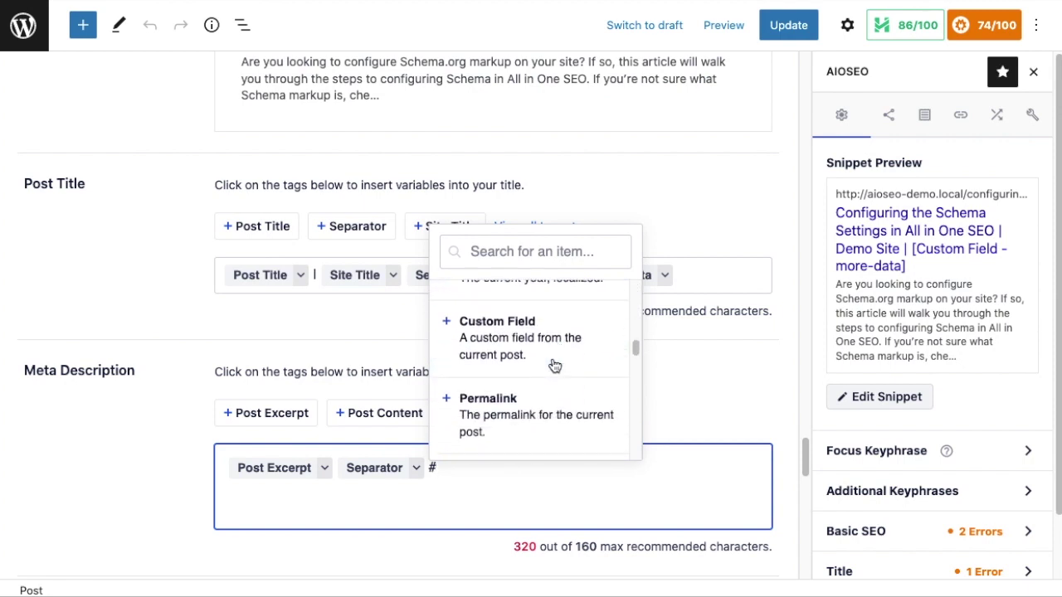
{"action": "scroll", "coordinate": [553, 365], "scroll_direction": "up", "scroll_amount": 2}
{"action": "left_click", "coordinate": [530, 361]}
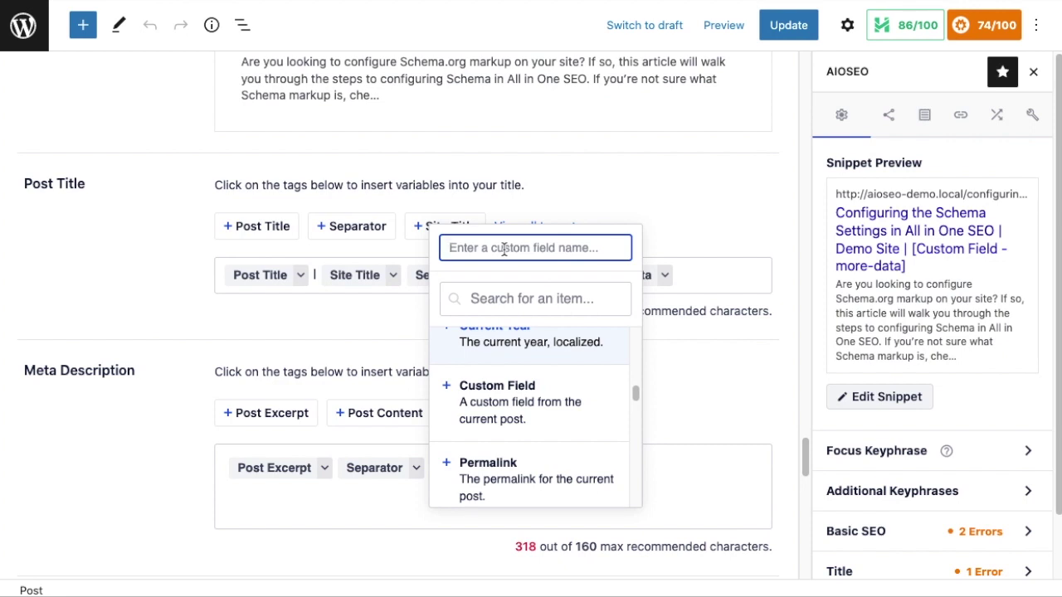
{"action": "type", "text": "color"}
{"action": "key", "text": "Return"}
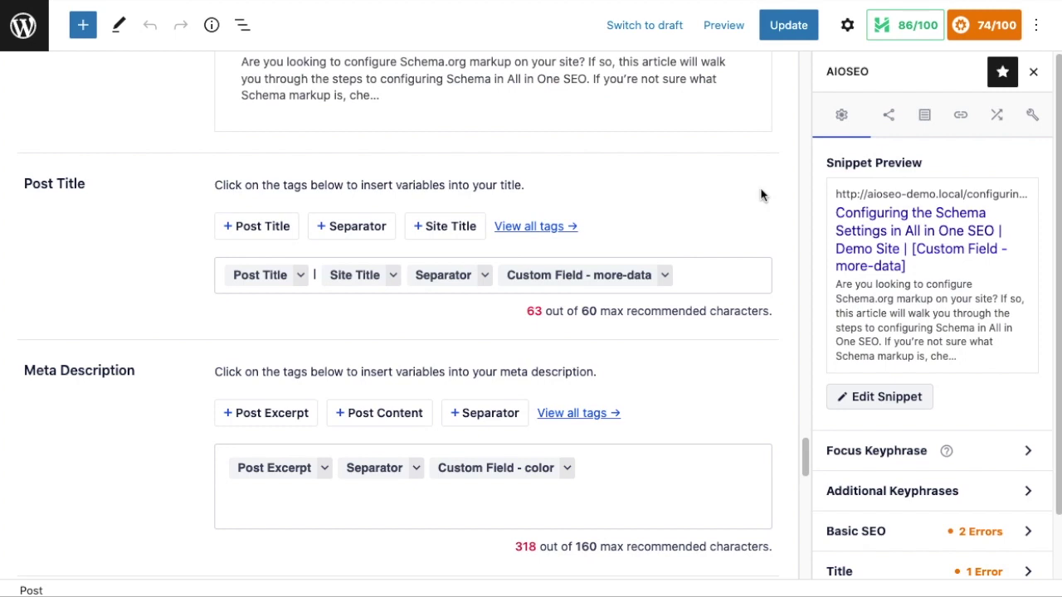
{"action": "left_click", "coordinate": [788, 26]}
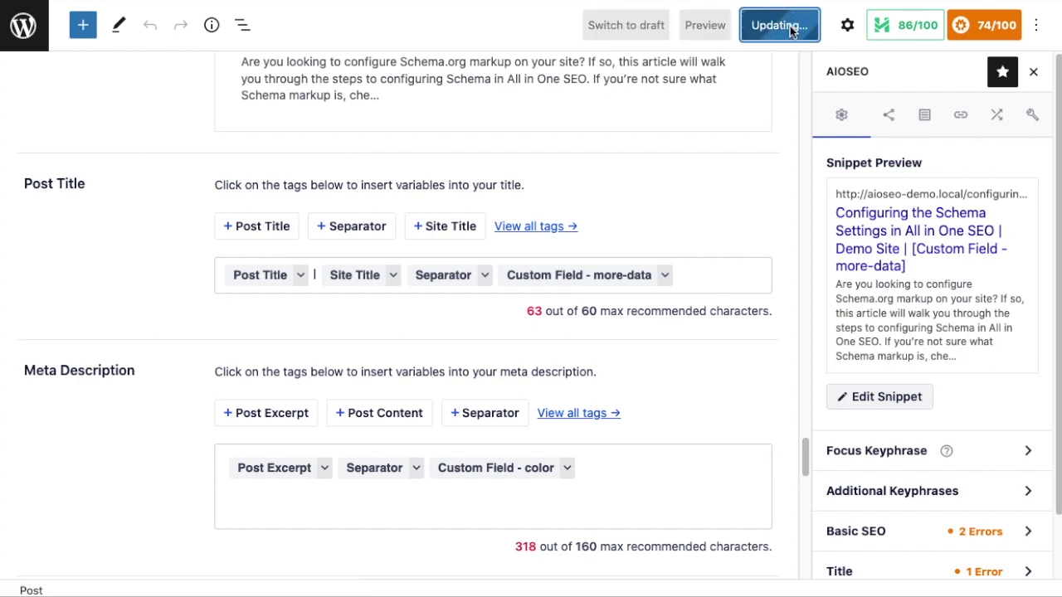